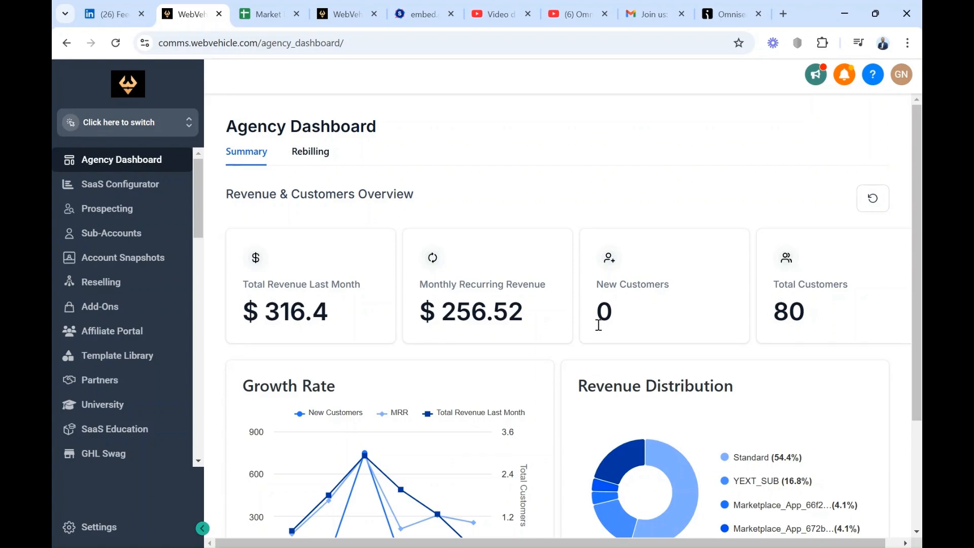
# Step: Search the App Marketplace for omnisend and open the Omnisend Connect app page
pyautogui.scroll(-2, 157, 350)
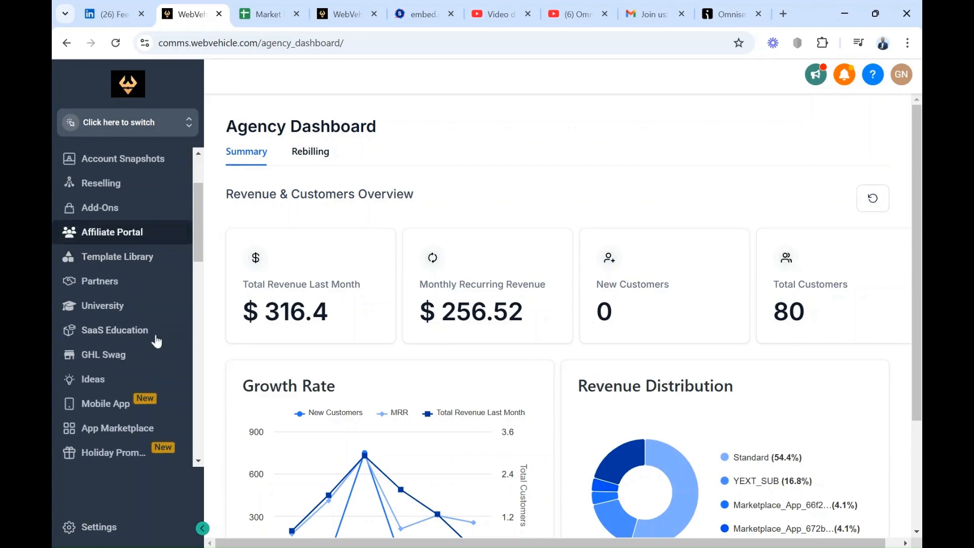
pyautogui.click(117, 427)
pyautogui.click(801, 230)
pyautogui.write('omnisen')
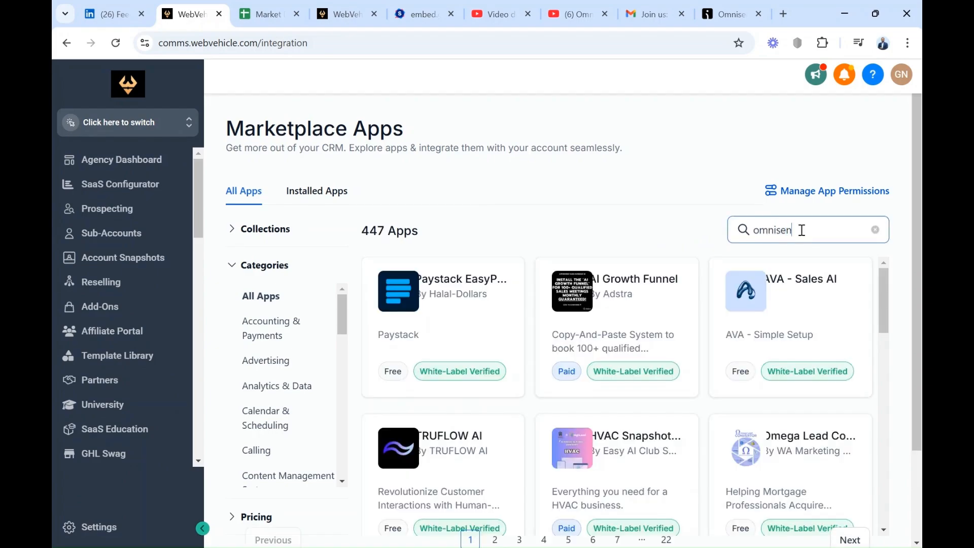
pyautogui.write('d')
pyautogui.click(463, 314)
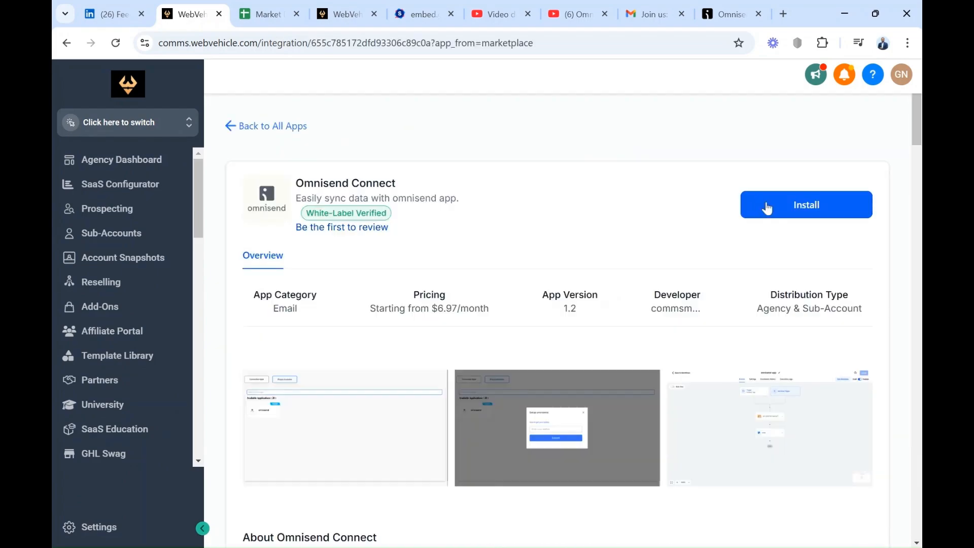
# Step: Install Omnisend Connect for Sub-Account 1 on the monthly Standard Plan, allowing the requested permissions
pyautogui.click(791, 210)
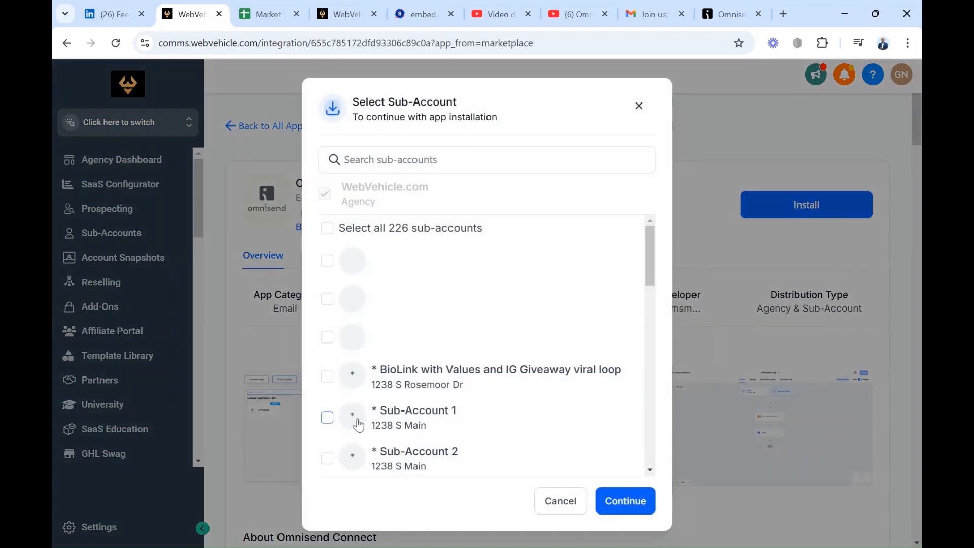
pyautogui.click(327, 417)
pyautogui.click(639, 501)
pyautogui.click(834, 525)
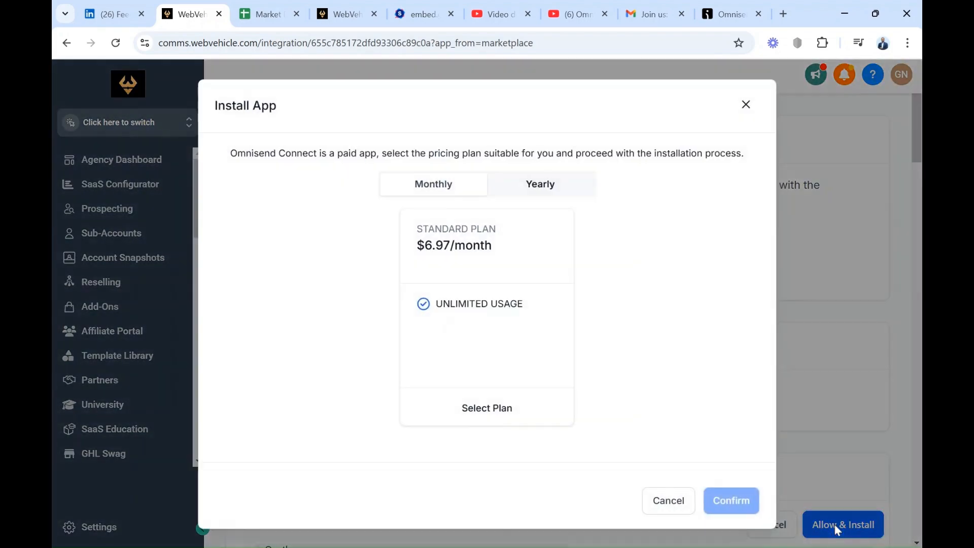
pyautogui.click(558, 356)
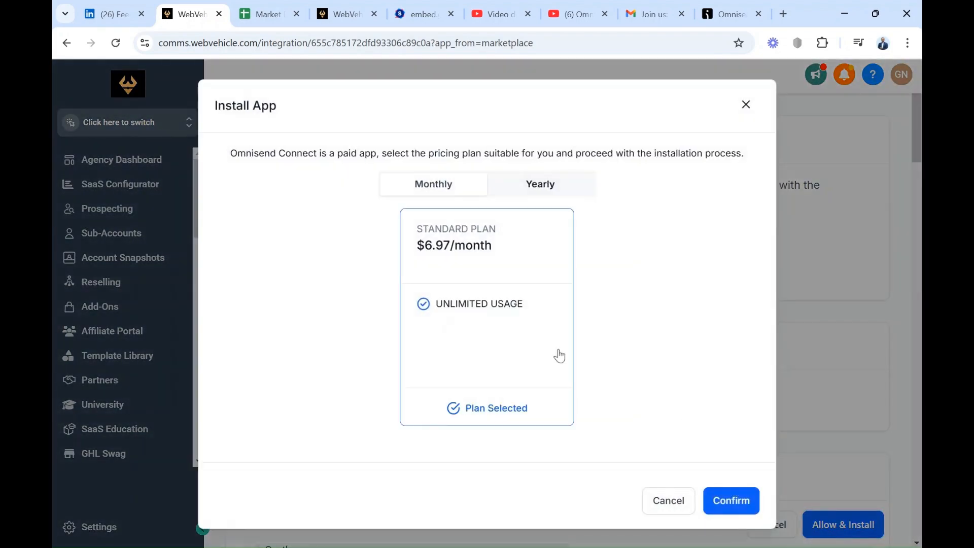
pyautogui.click(730, 503)
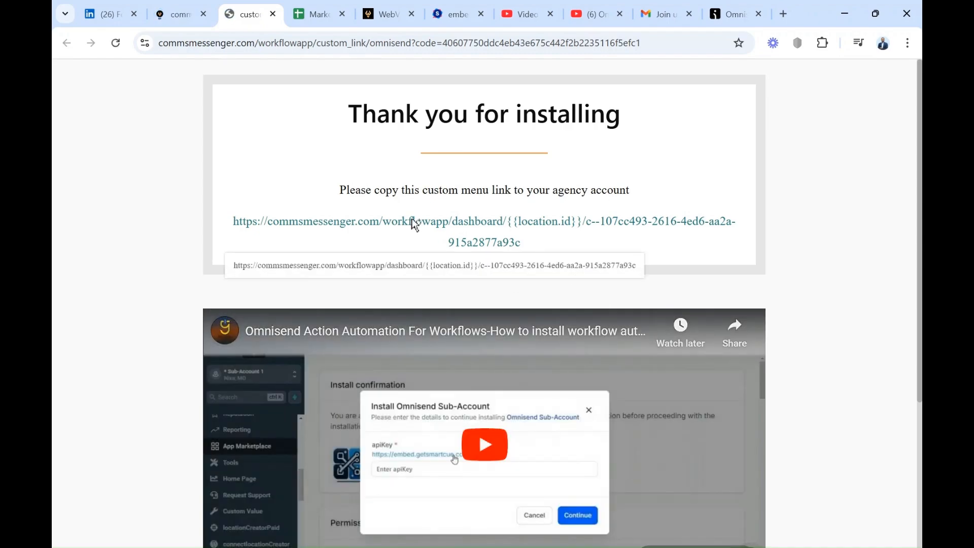
# Step: Copy the custom menu link from the installation page and open the form for a new custom menu link in the agency settings
pyautogui.click(424, 237)
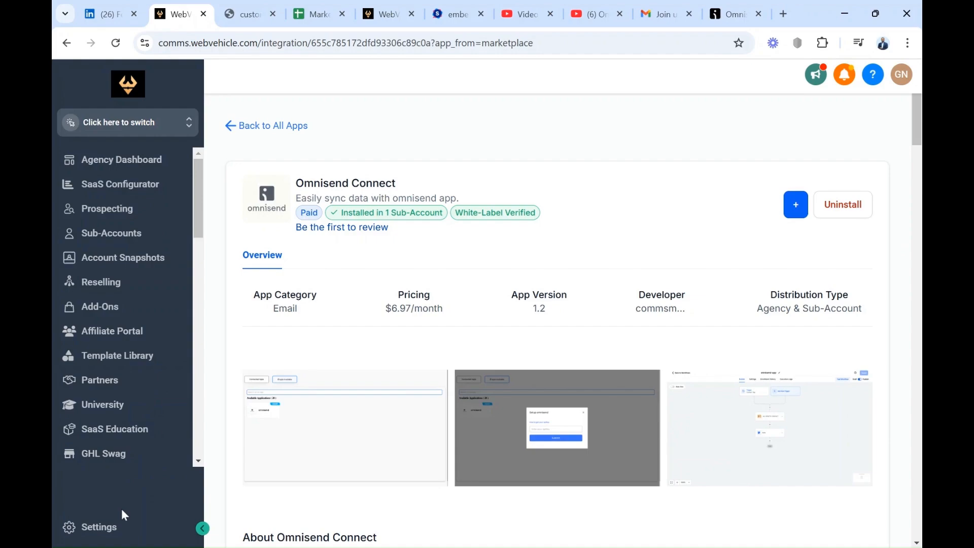
pyautogui.click(93, 529)
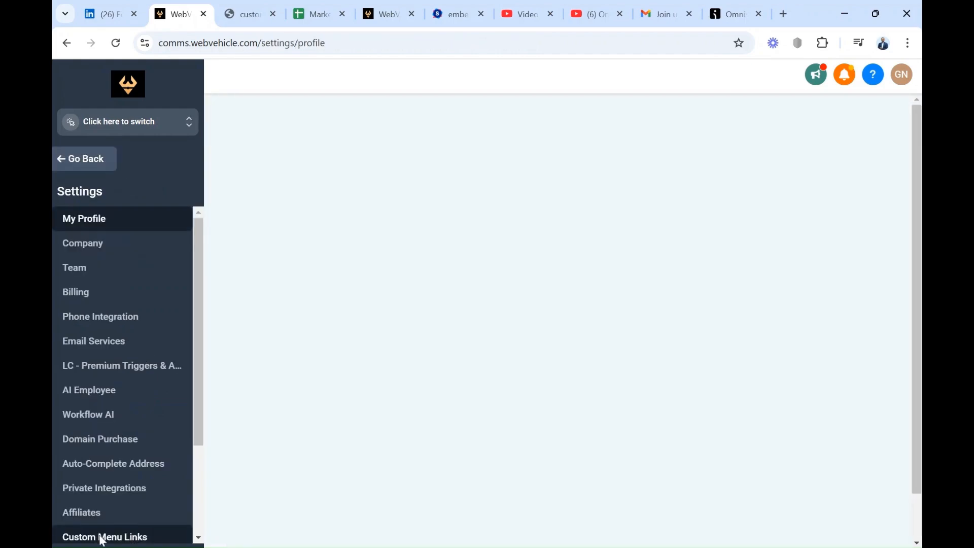
pyautogui.click(102, 538)
pyautogui.click(831, 154)
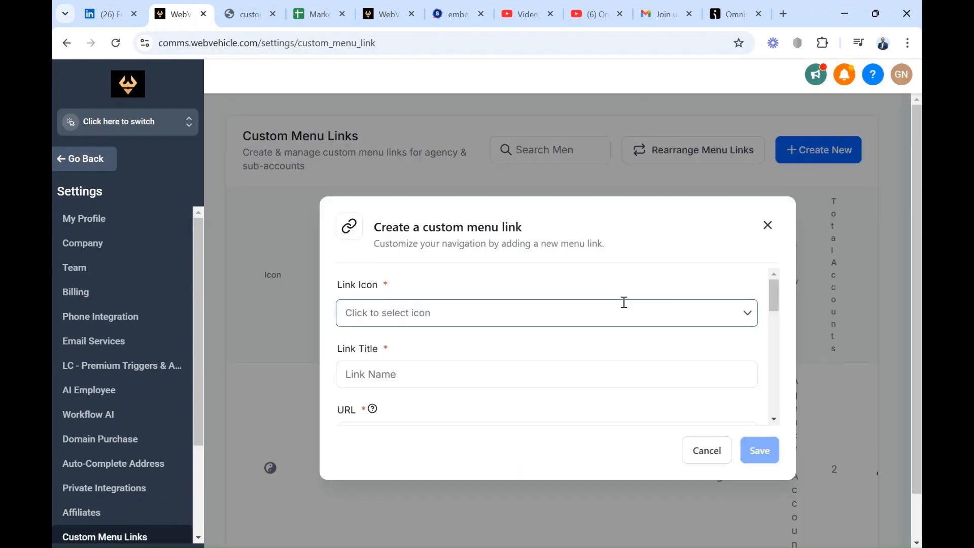
# Step: Examine the icon, title, URL, sub-account and role-based visibility options of the new custom menu link, and close the form without saving
pyautogui.click(748, 311)
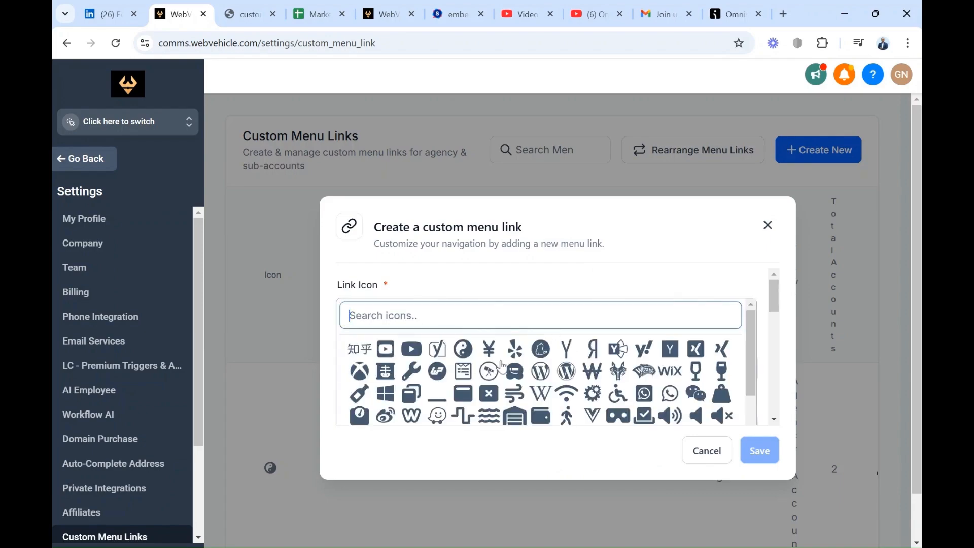
pyautogui.click(628, 284)
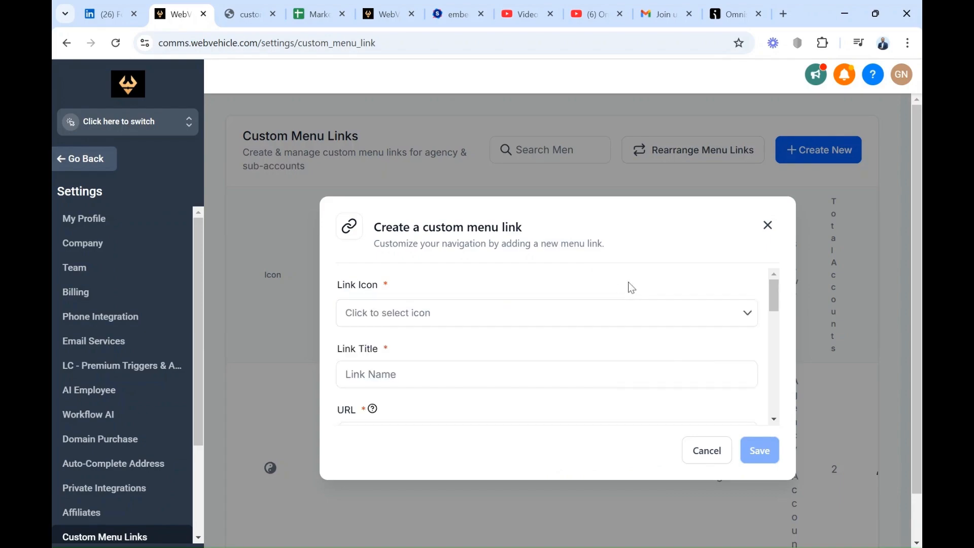
pyautogui.click(524, 375)
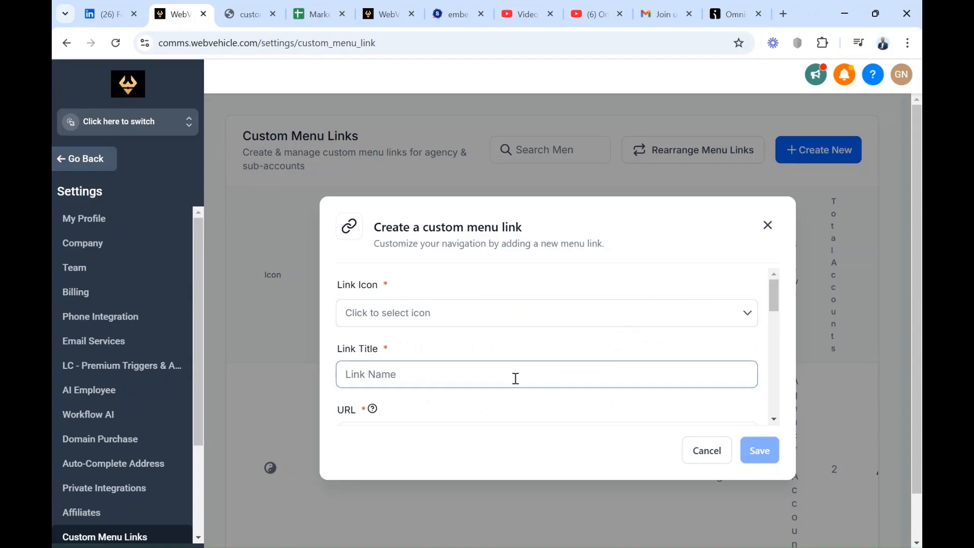
pyautogui.scroll(-1, 516, 378)
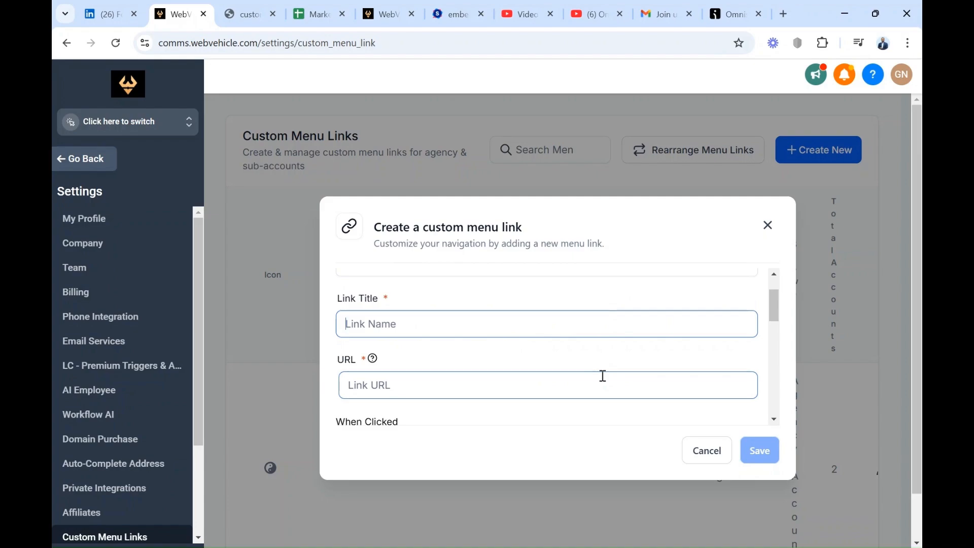
pyautogui.scroll(-1, 602, 376)
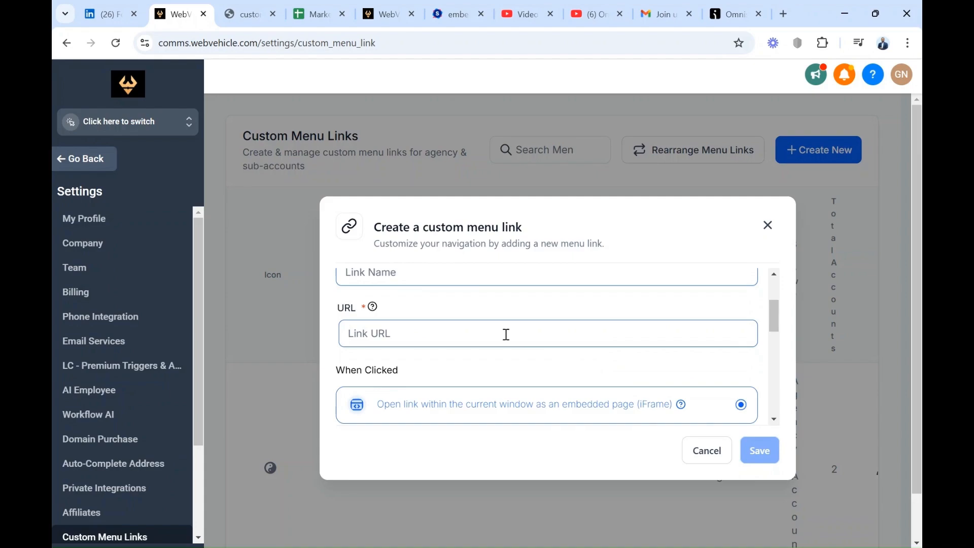
pyautogui.scroll(-5, 506, 335)
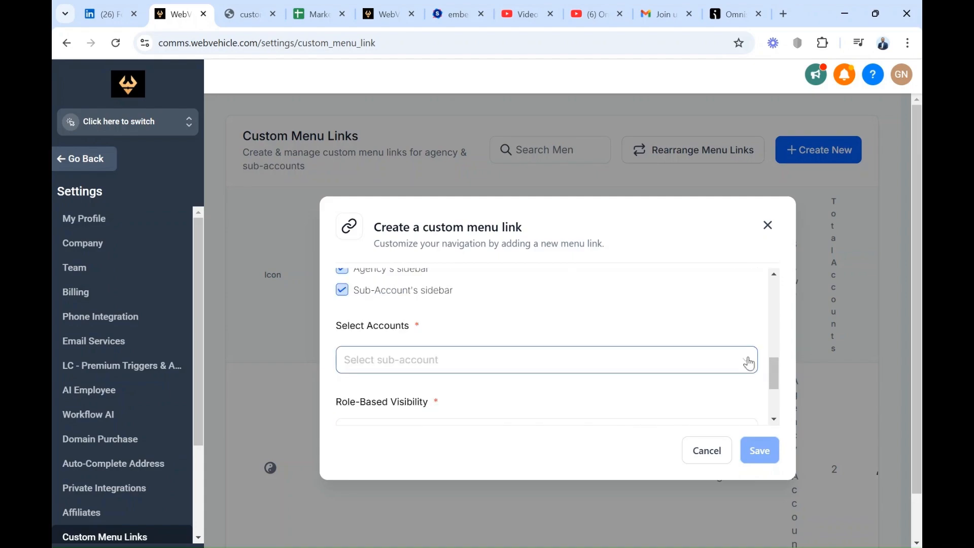
pyautogui.click(749, 363)
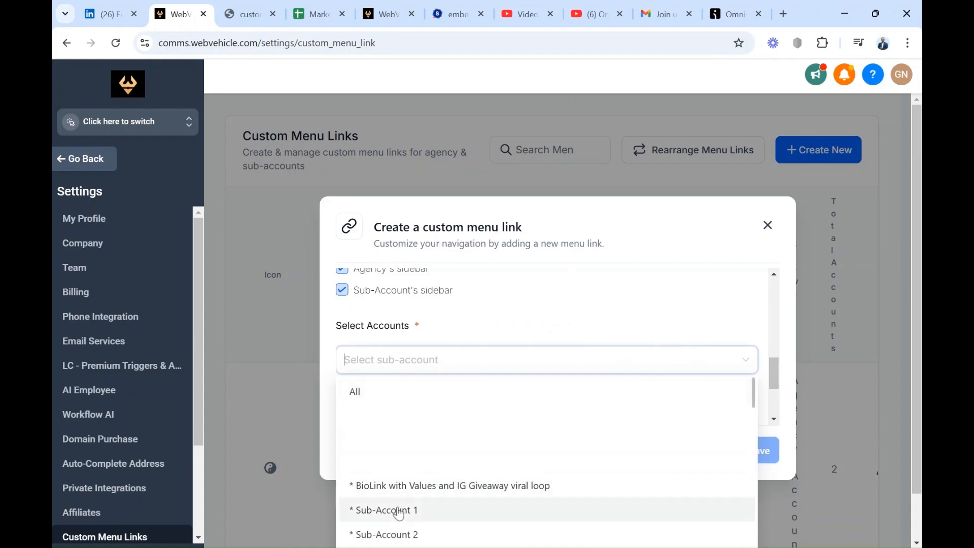
pyautogui.scroll(-3, 561, 404)
pyautogui.click(746, 313)
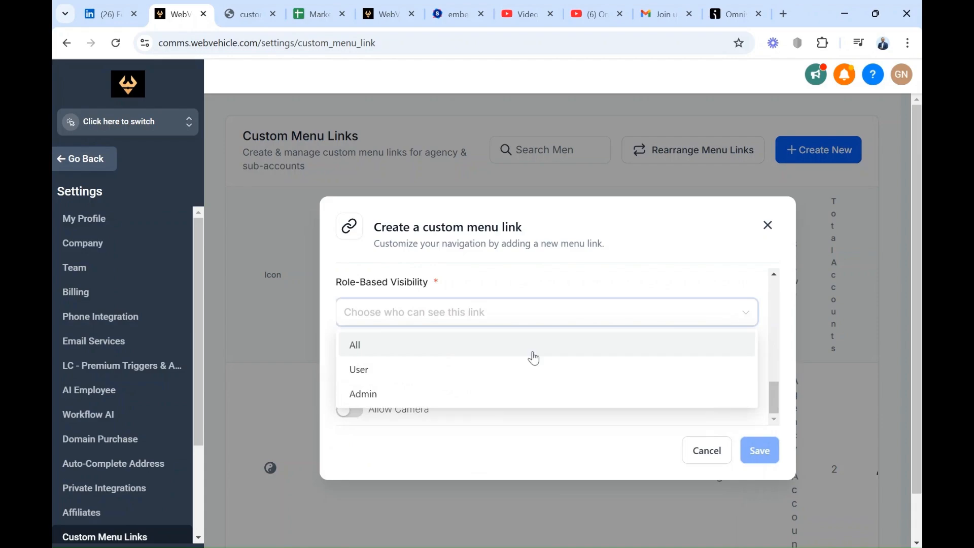
pyautogui.click(640, 294)
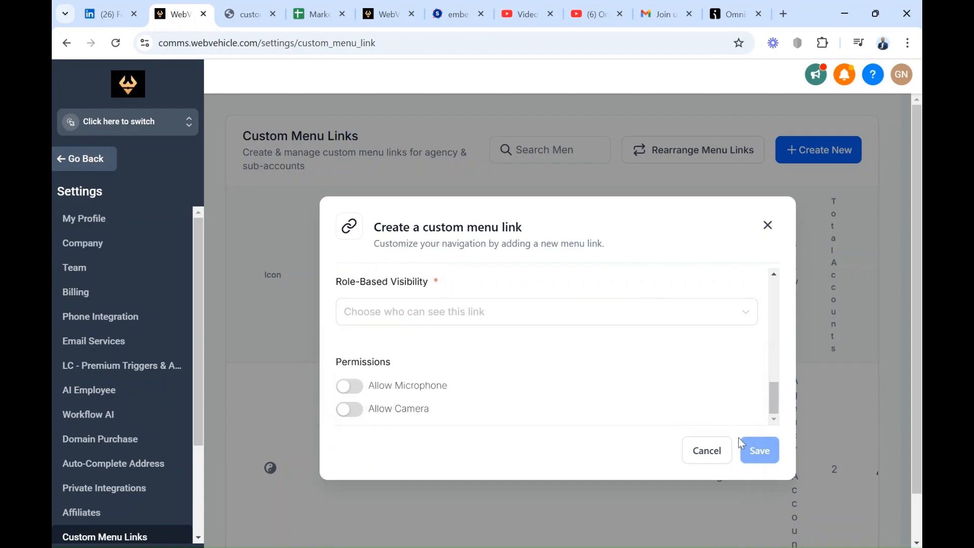
pyautogui.click(707, 454)
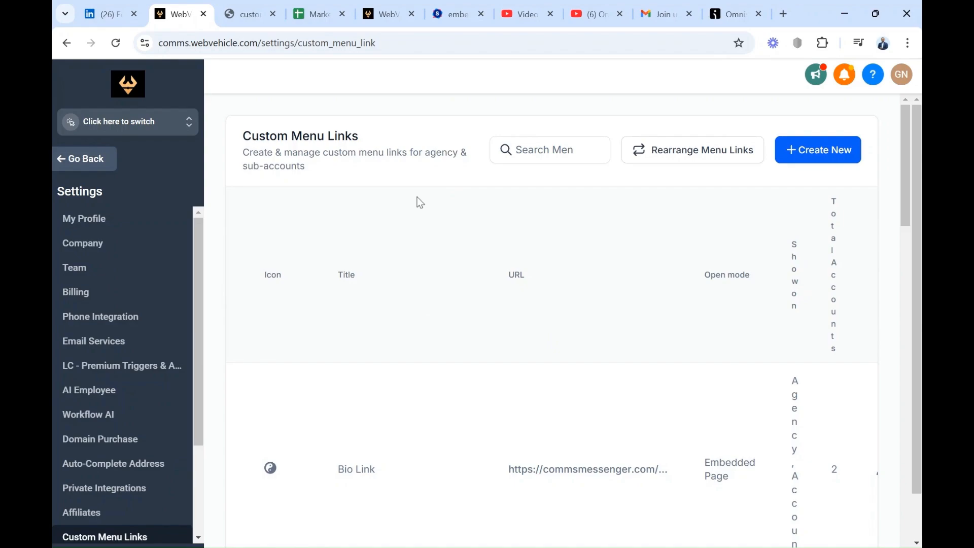
# Step: Switch to Sub-Account 1, open the last custom menu link in its navigation, and show the available apps
pyautogui.hotkey('ctrl', '5')
pyautogui.scroll(-3, 104, 429)
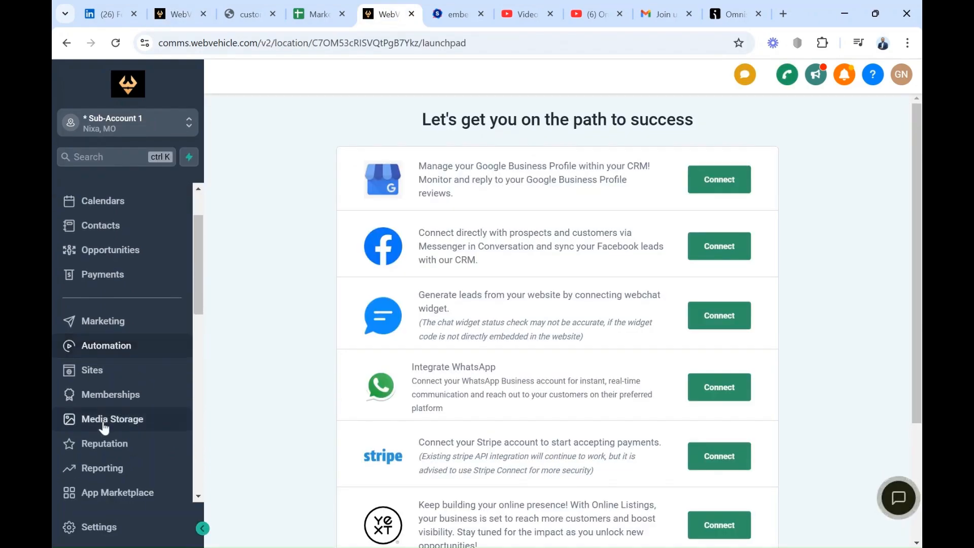
pyautogui.scroll(-15, 104, 428)
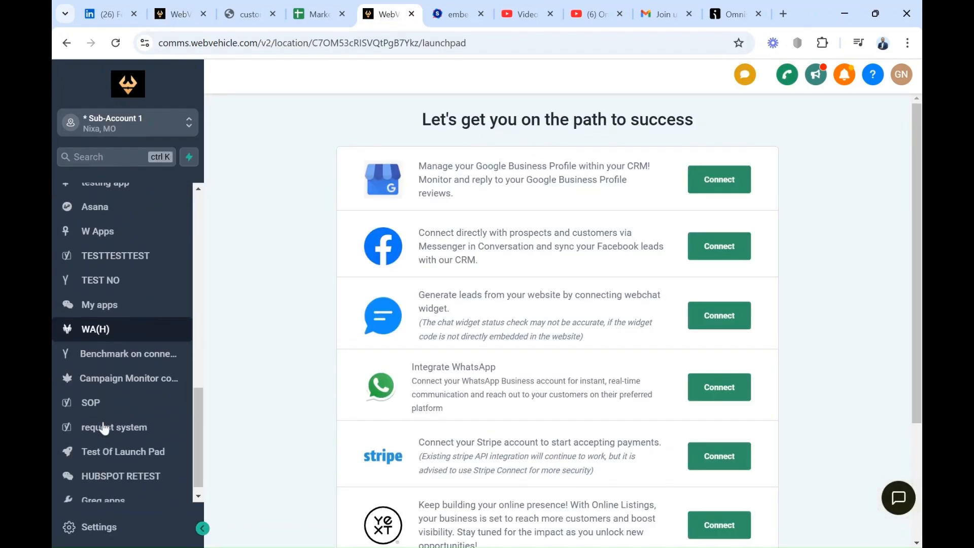
pyautogui.scroll(-1, 104, 429)
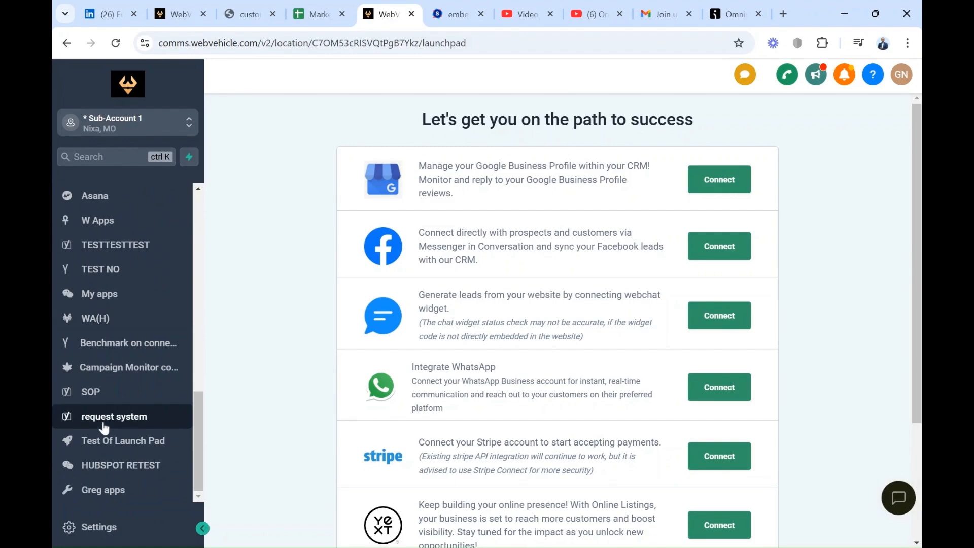
pyautogui.click(116, 491)
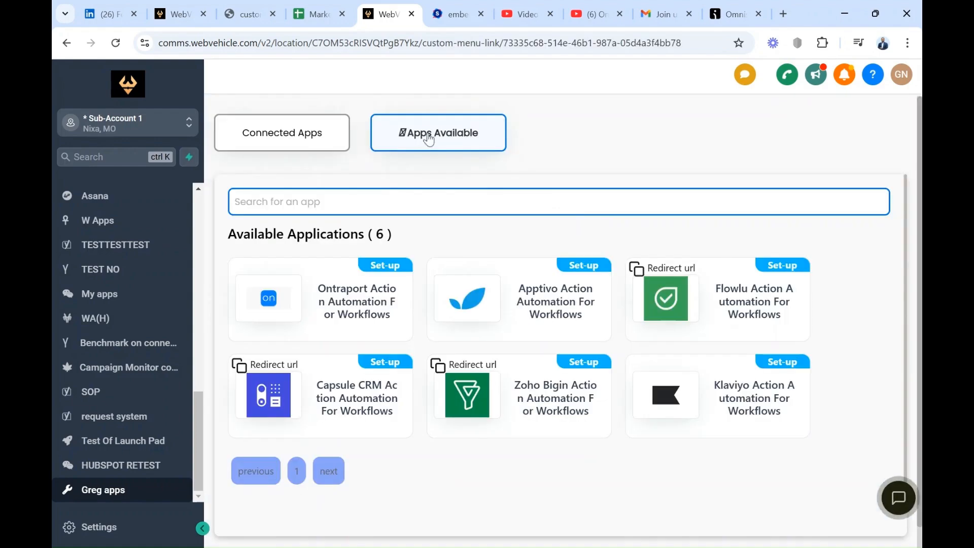
# Step: Search the apps for omnisend and open the setup of the first connected Omnisend Action Automation For Workflows app
pyautogui.click(236, 201)
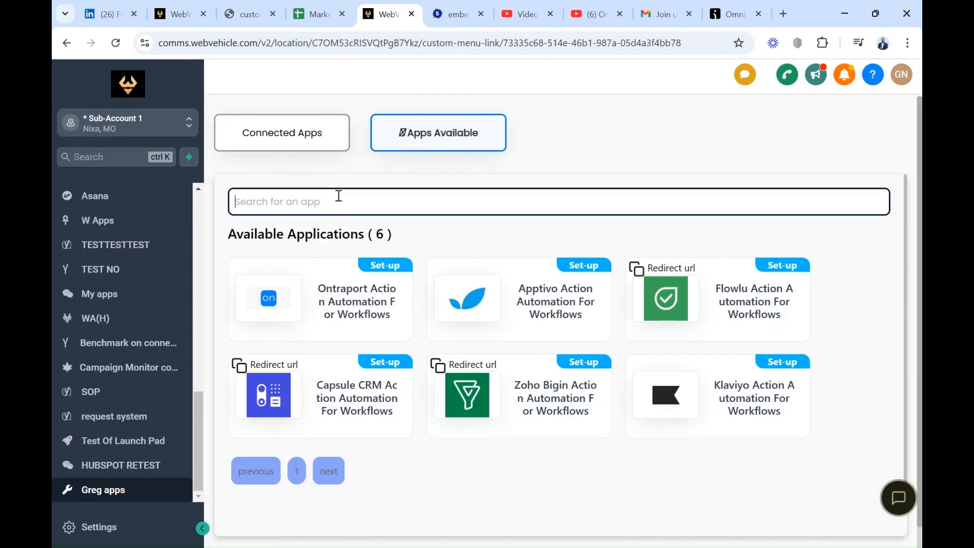
pyautogui.write('omnisend')
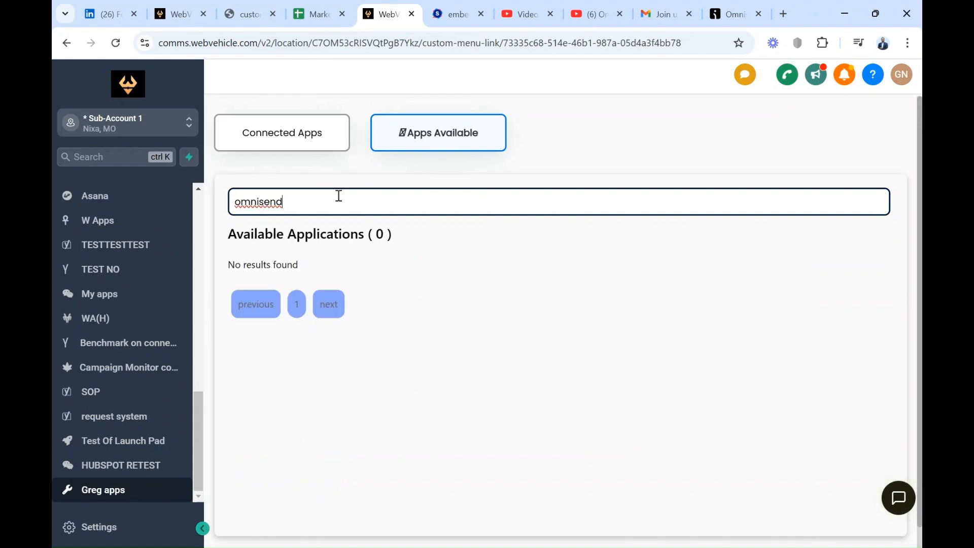
pyautogui.click(295, 131)
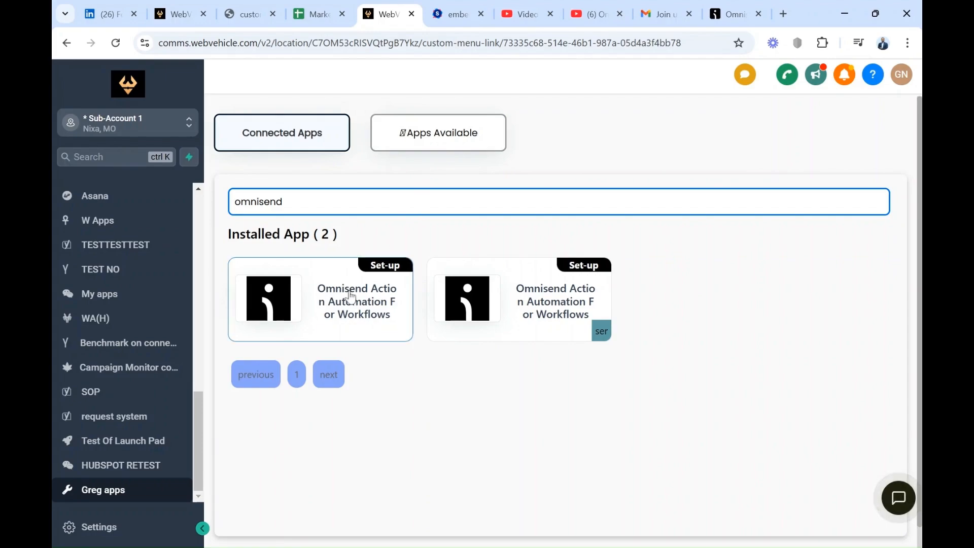
pyautogui.click(381, 267)
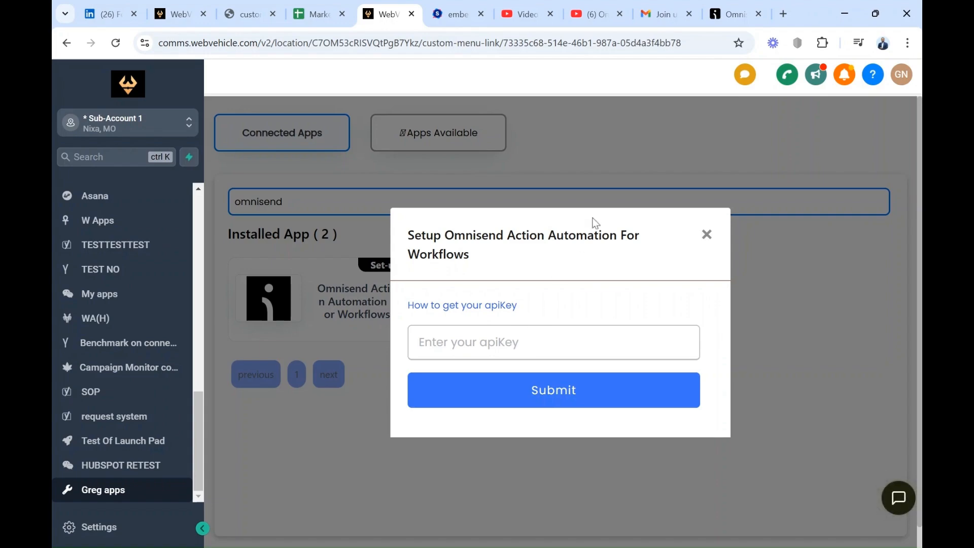
# Step: Switch to Omnisend and open the API keys page of the store settings
pyautogui.click(735, 14)
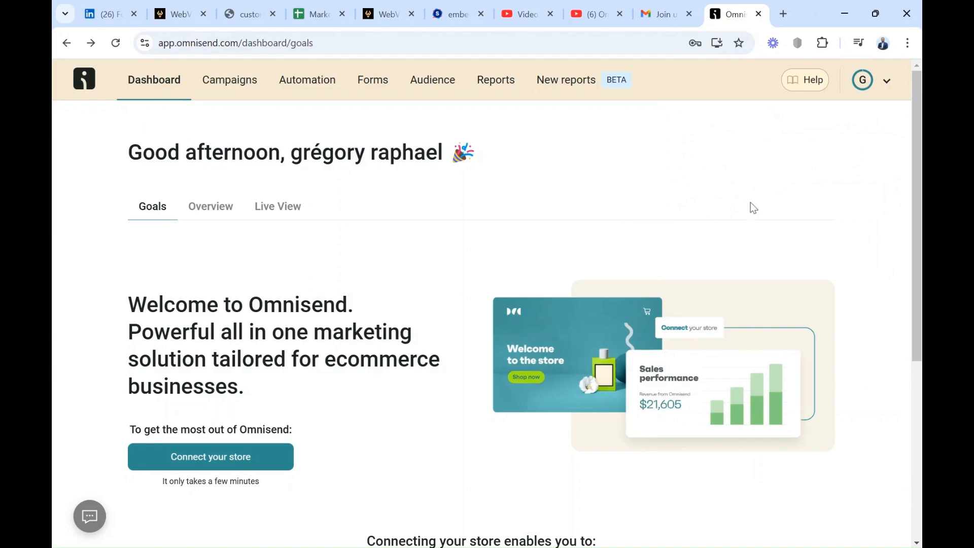
pyautogui.click(885, 82)
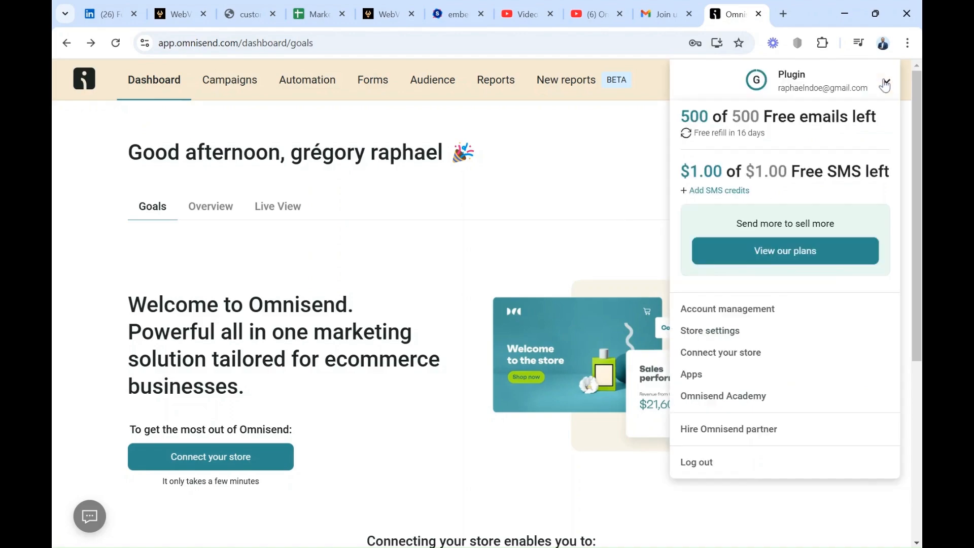
pyautogui.click(710, 331)
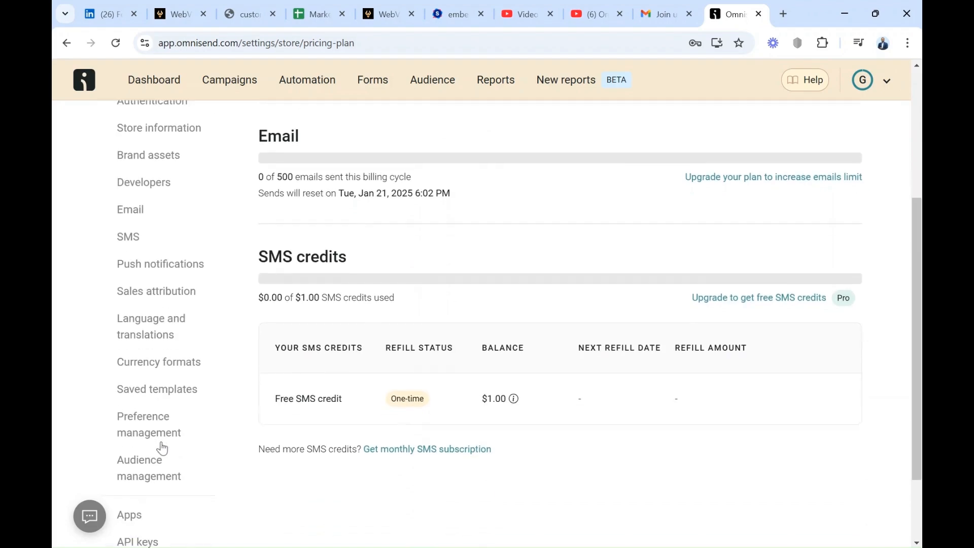
pyautogui.scroll(-2, 139, 441)
pyautogui.click(142, 447)
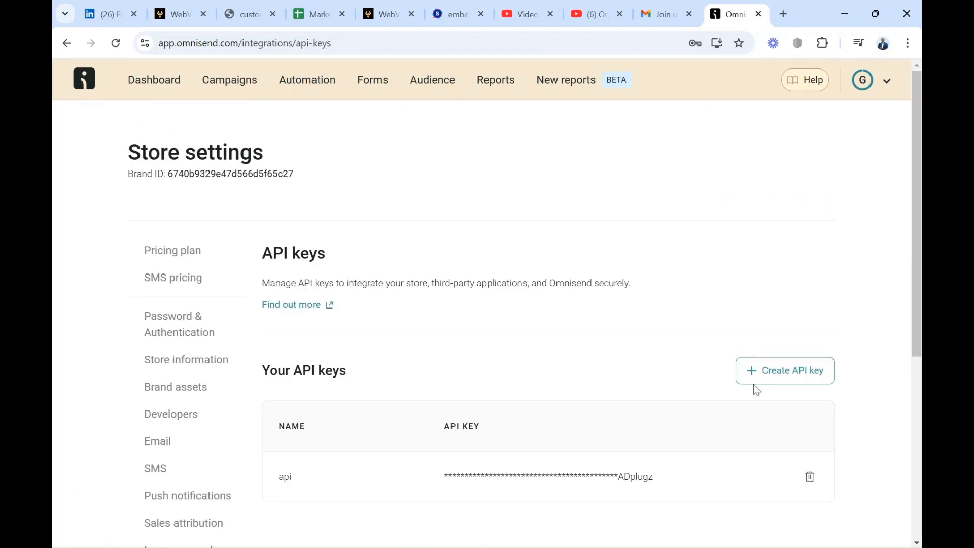
# Step: Create an API key named Mykey with all permissions enabled and copy it
pyautogui.click(794, 372)
pyautogui.click(327, 209)
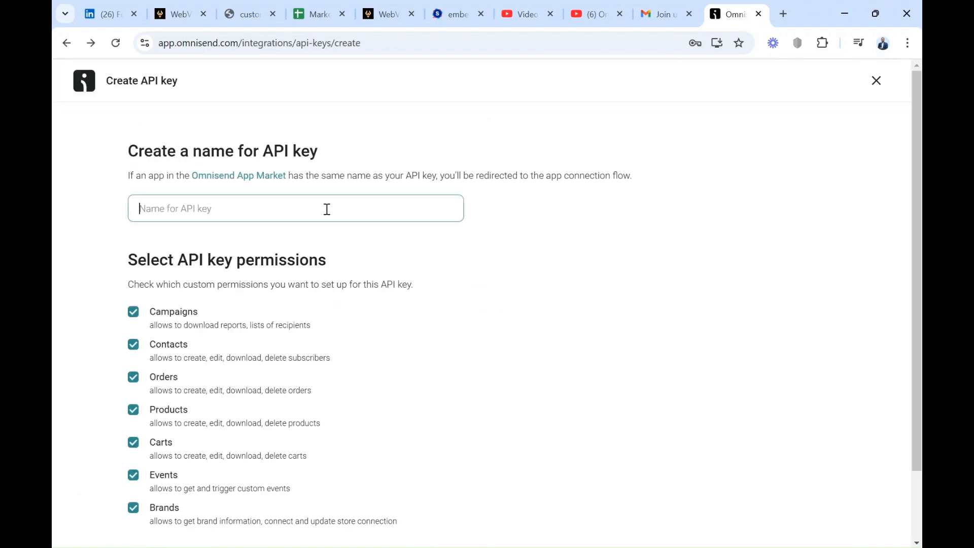
pyautogui.write('Mykey')
pyautogui.scroll(-3, 742, 411)
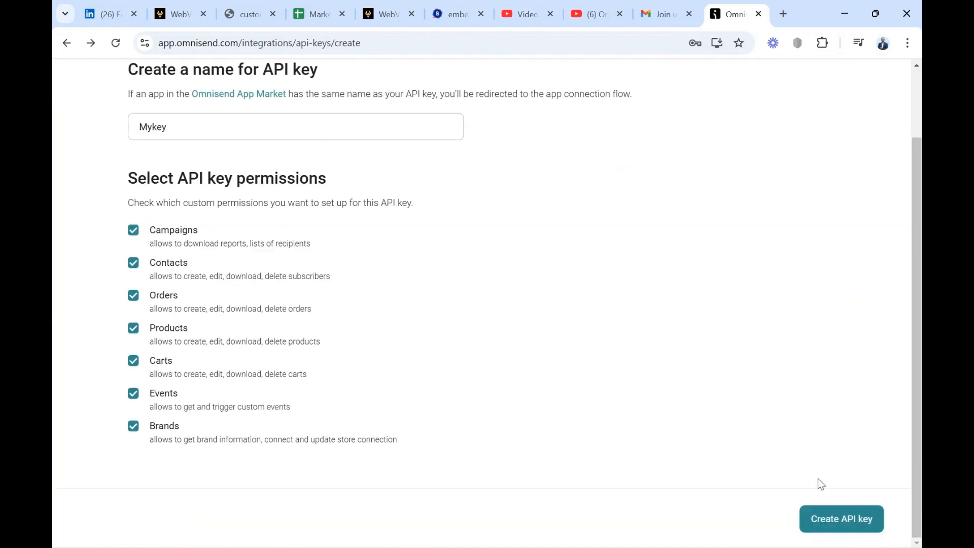
pyautogui.click(849, 523)
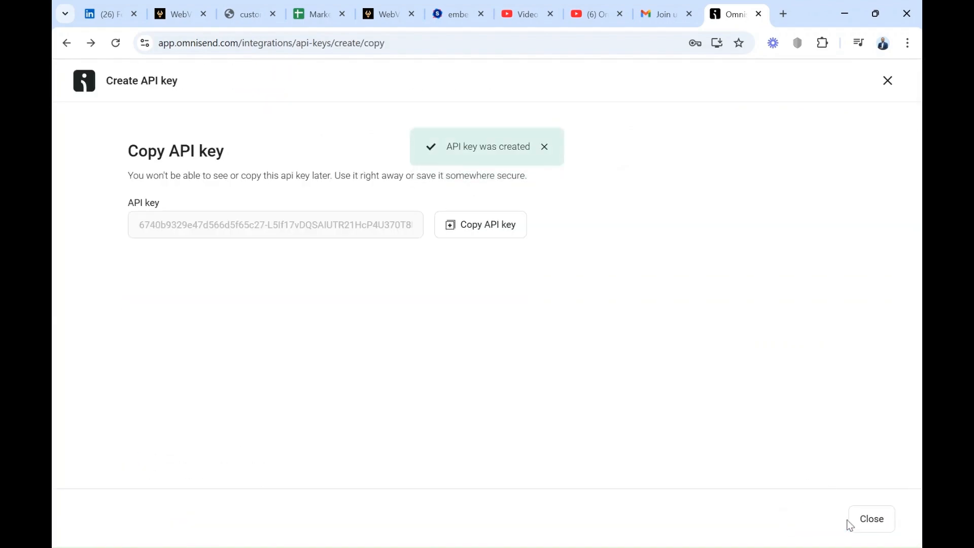
pyautogui.click(494, 232)
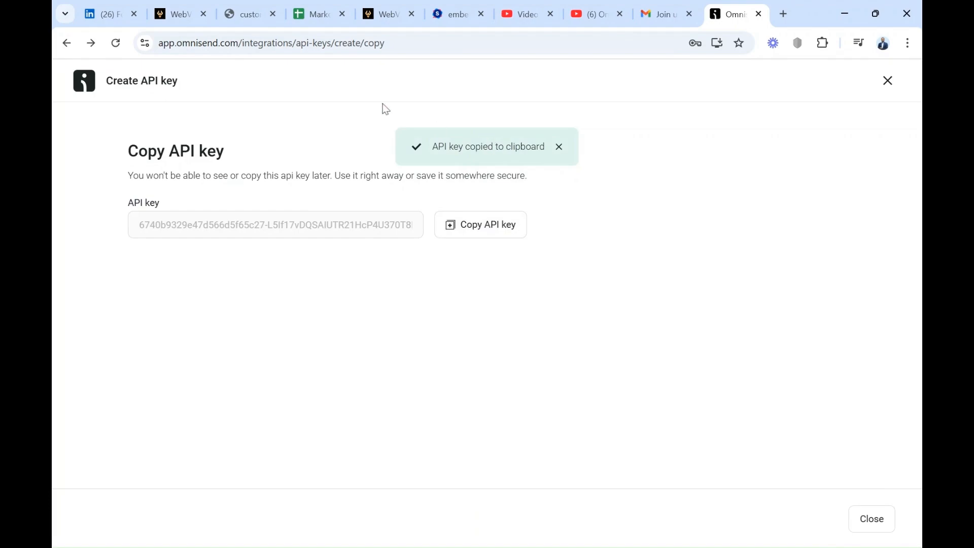
# Step: Return to the Omnisend setup dialog in WebVehicle, paste the API key and submit it
pyautogui.click(388, 15)
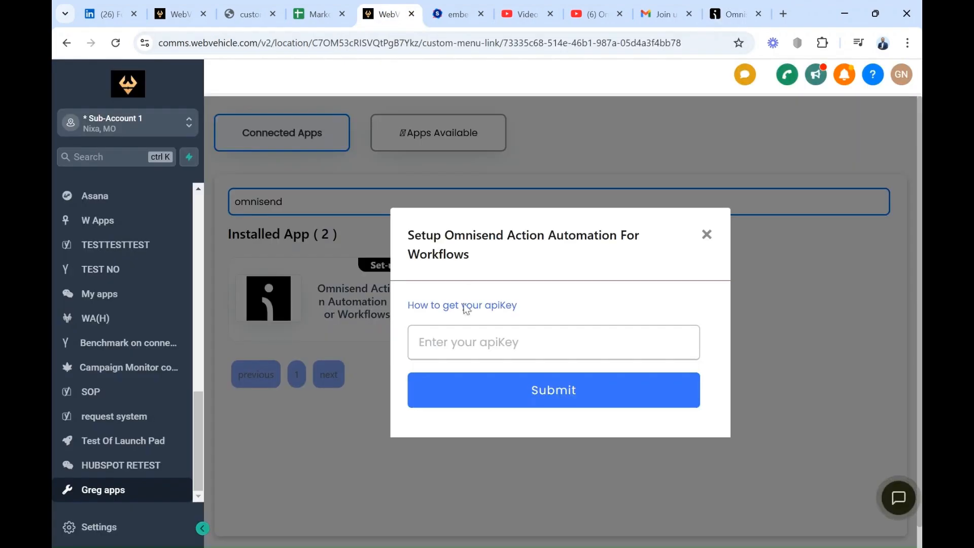
pyautogui.click(474, 342)
pyautogui.hotkey('ctrl', 'v')
pyautogui.click(537, 392)
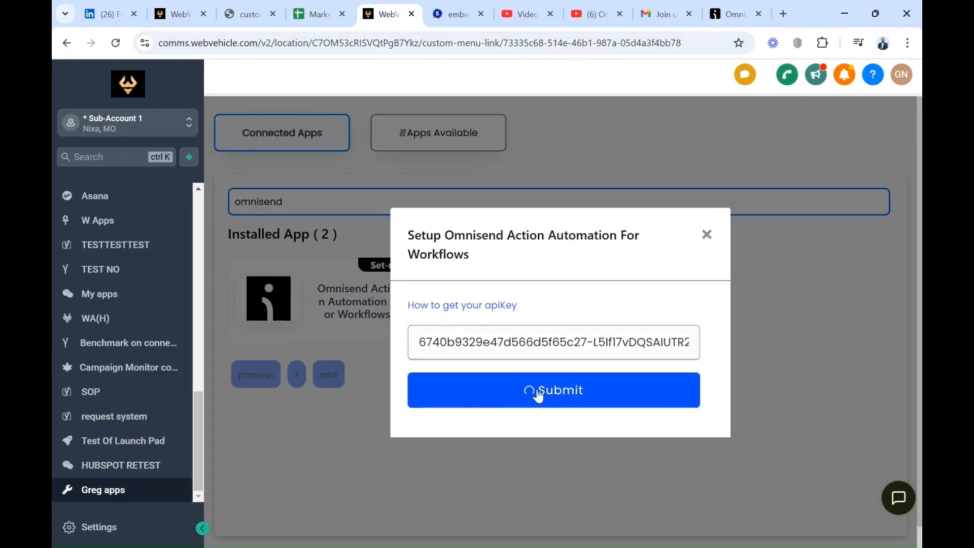